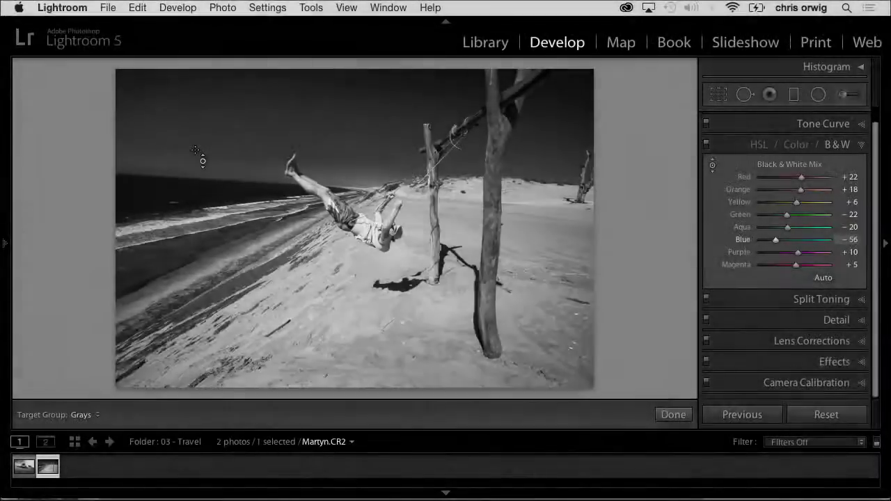
Return to the Library grid and open the 04 - iPhone folder showing Sophia.JPG.
key(g)
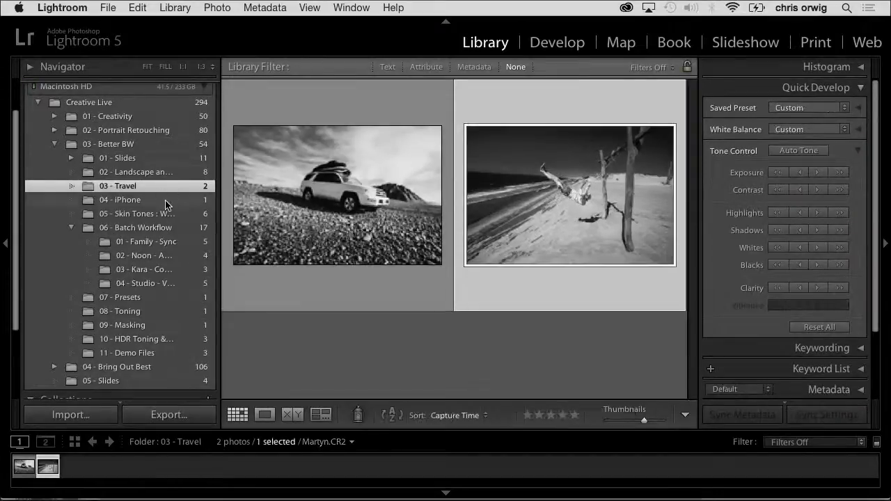
click(166, 202)
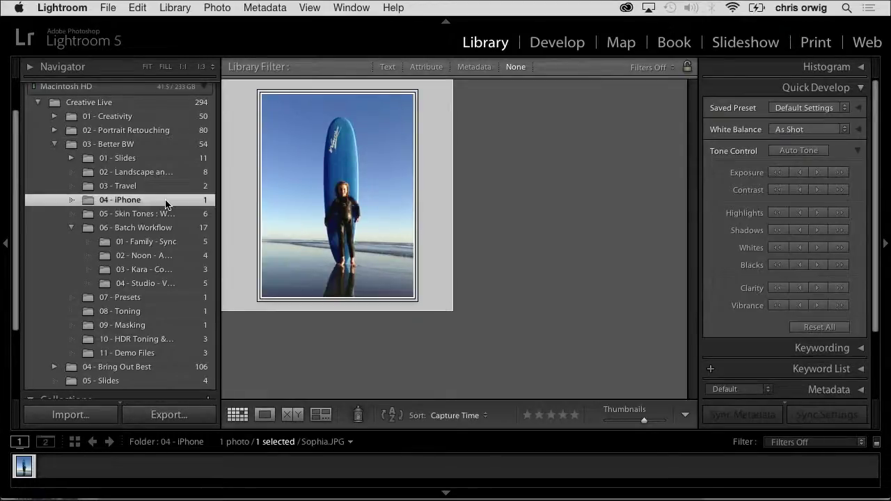
Open Sophia.JPG in the Develop module.
click(545, 44)
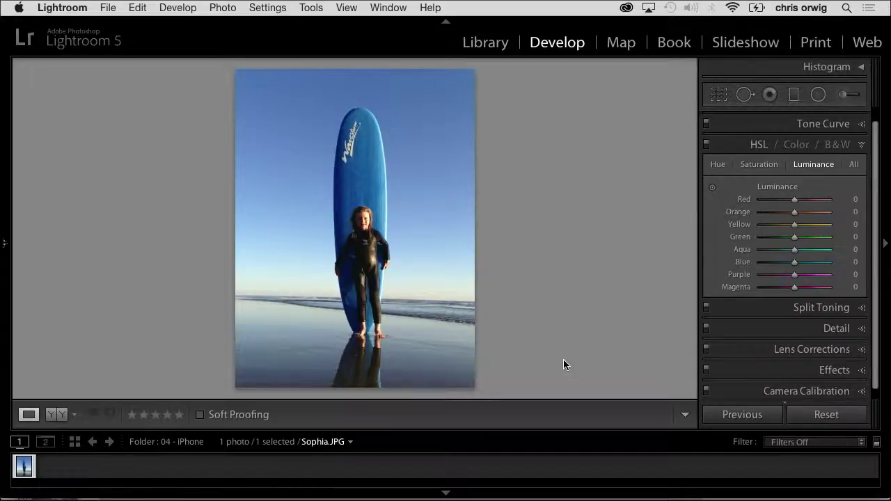
Convert Sophia.JPG to black and white, raising Blue to brighten the sky and setting Orange to -12.
key(v)
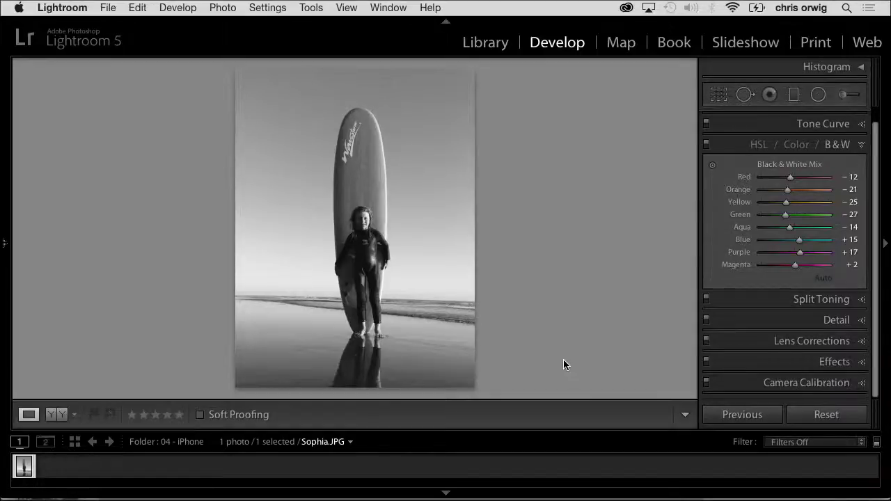
drag(787, 240, 771, 241)
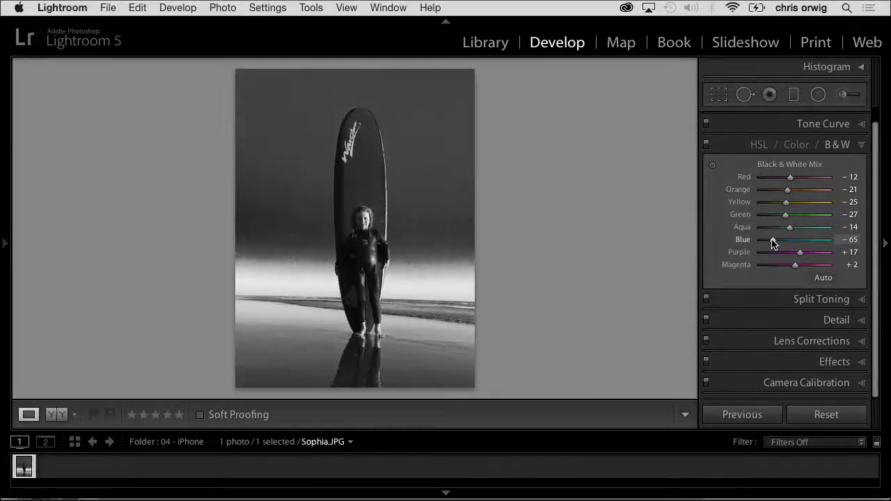
drag(365, 219, 506, 230)
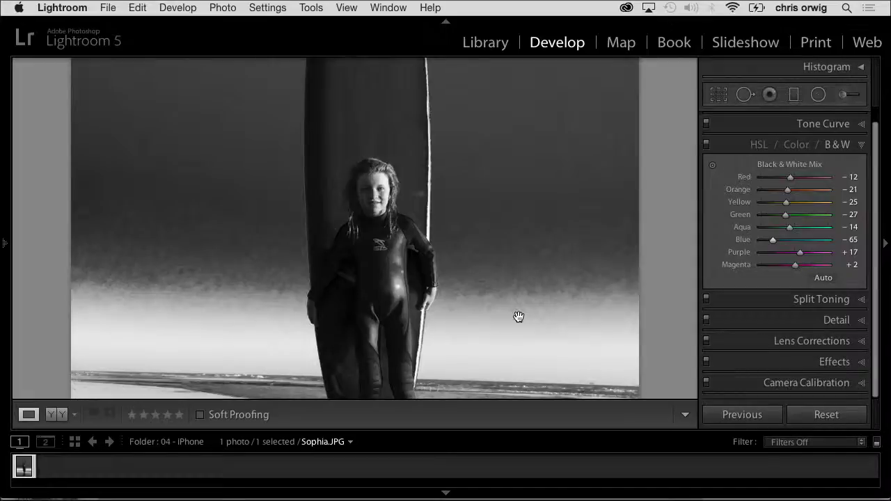
drag(774, 240, 788, 242)
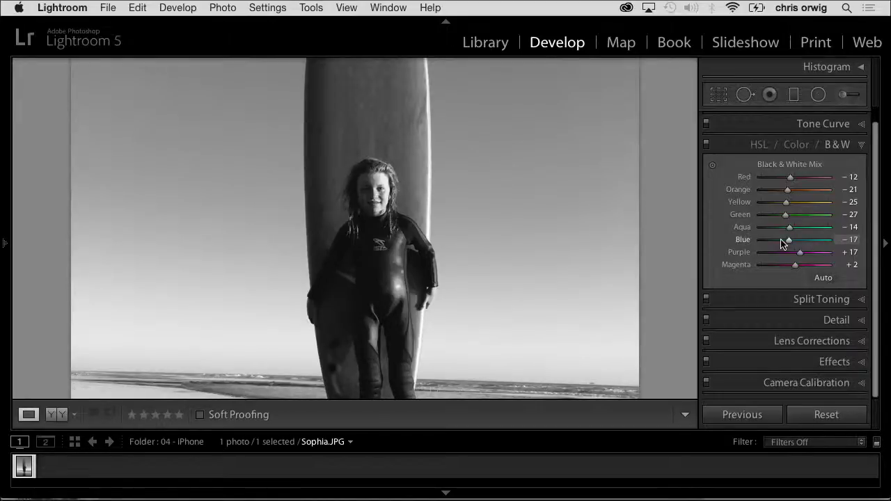
drag(788, 240, 800, 241)
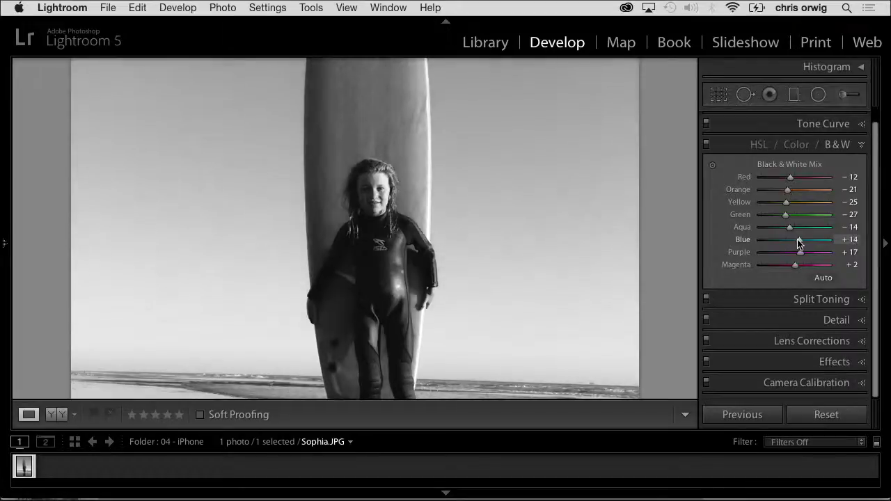
drag(797, 194, 791, 194)
scroll(791, 193, up, 5)
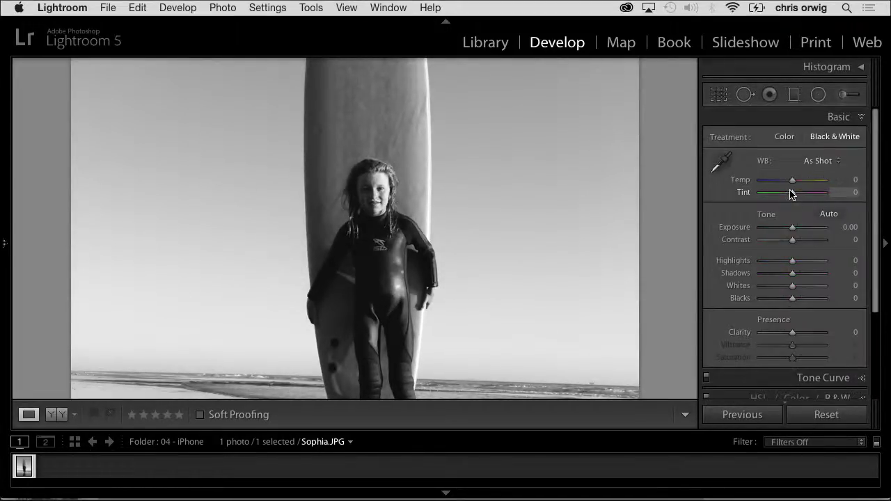
Set Shadows +19, Contrast +31 and Clarity +6, fit the view, then reset all Develop edits.
click(798, 277)
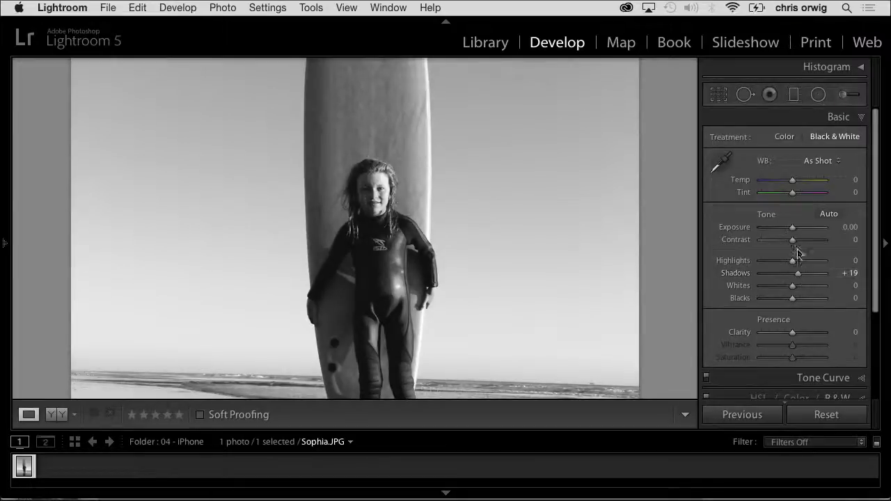
click(801, 243)
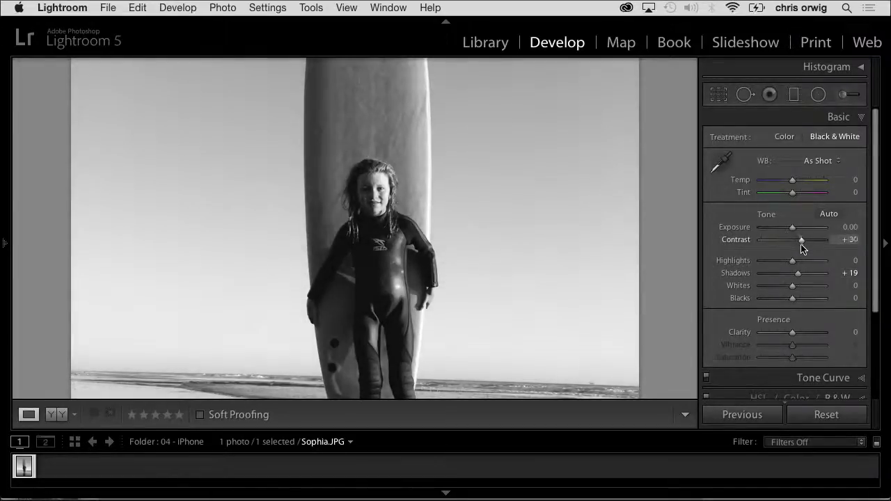
click(798, 334)
click(796, 335)
key(super+minus)
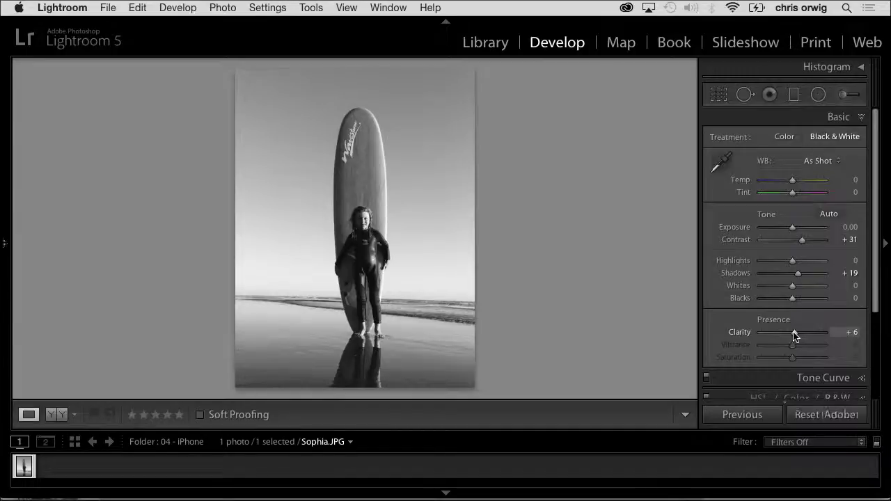
key(super+shift+r)
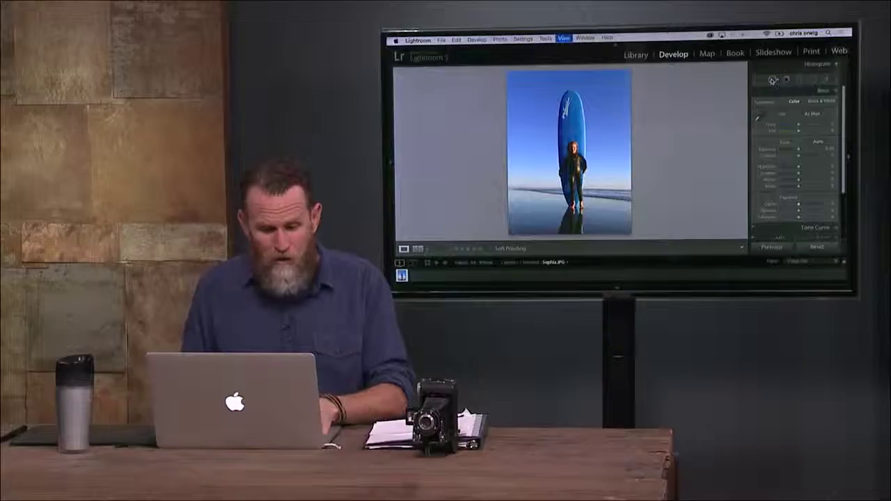
Open the 03 - Travel folder and view the Martyn.CR2 swing photo full size.
key(g)
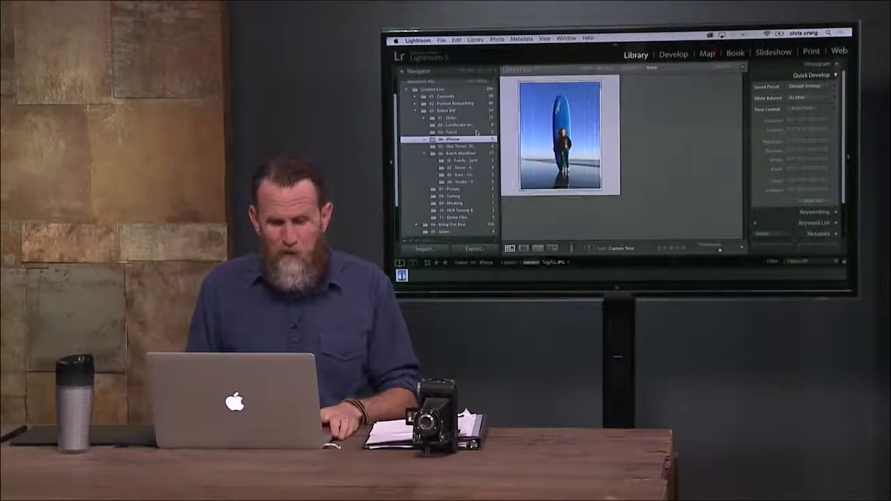
click(445, 132)
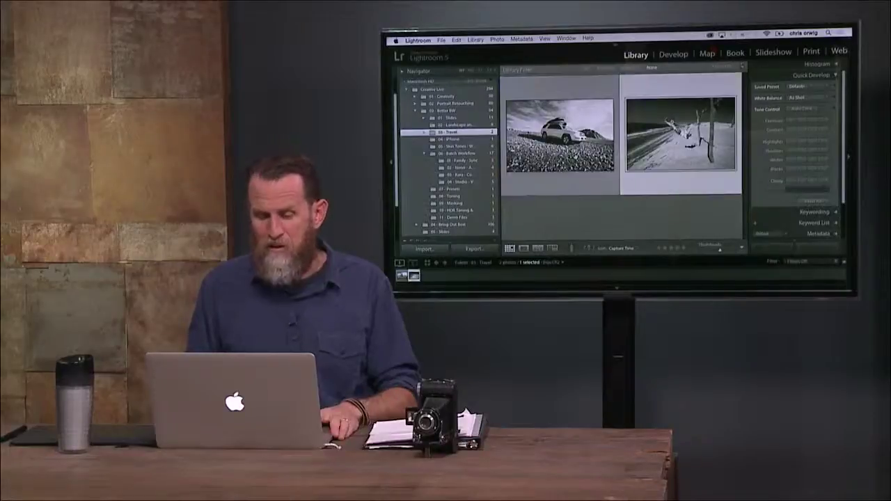
double_click(680, 134)
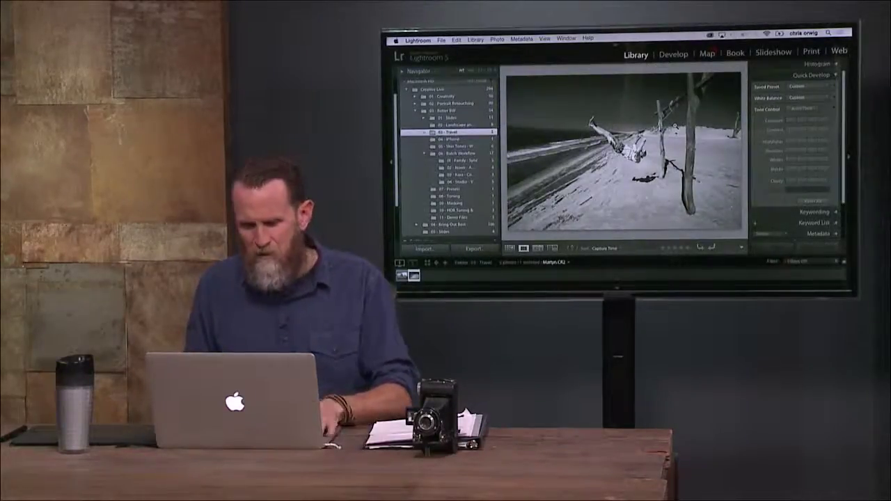
key(Left)
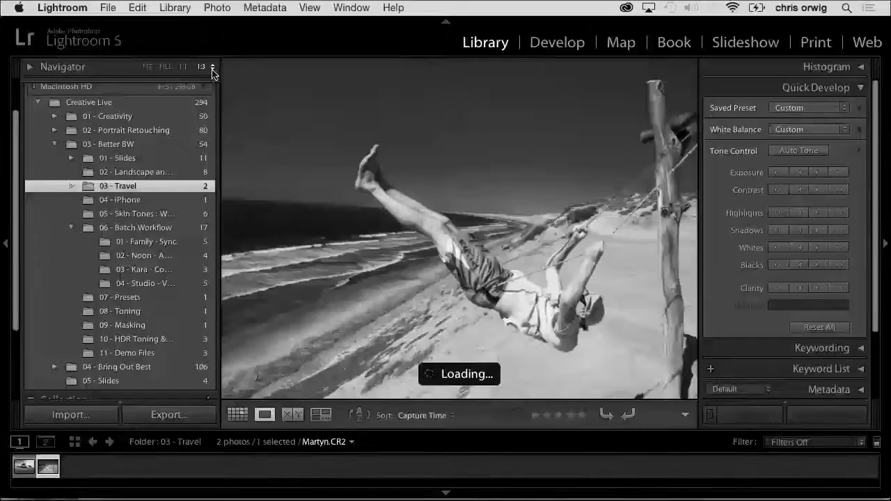
click(210, 67)
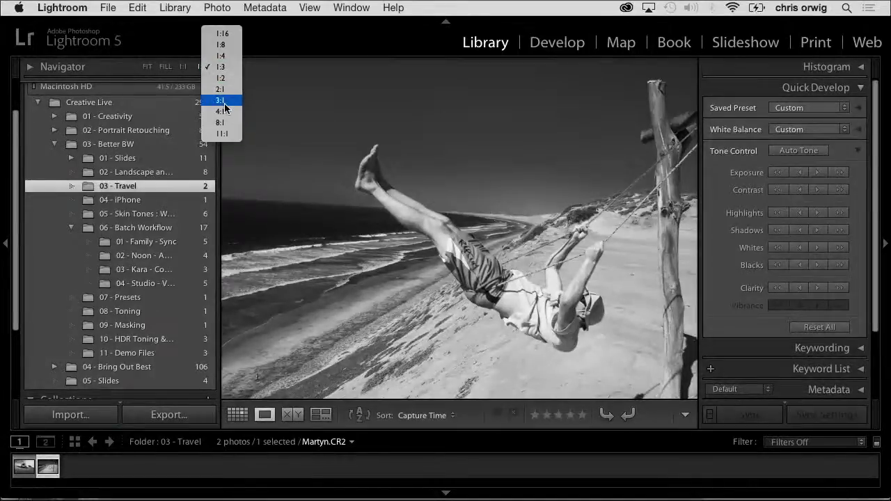
Zoom Martyn.CR2 to 3:1 on the sky and bring it into Develop.
click(221, 101)
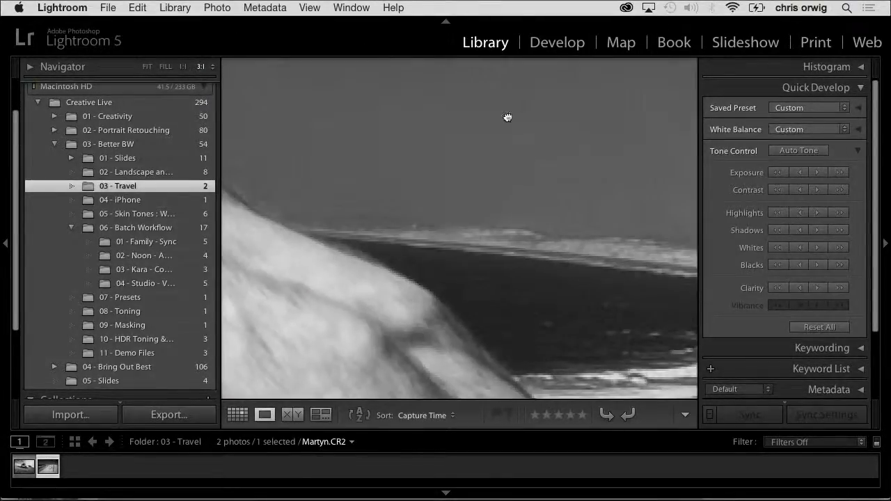
drag(507, 116, 503, 247)
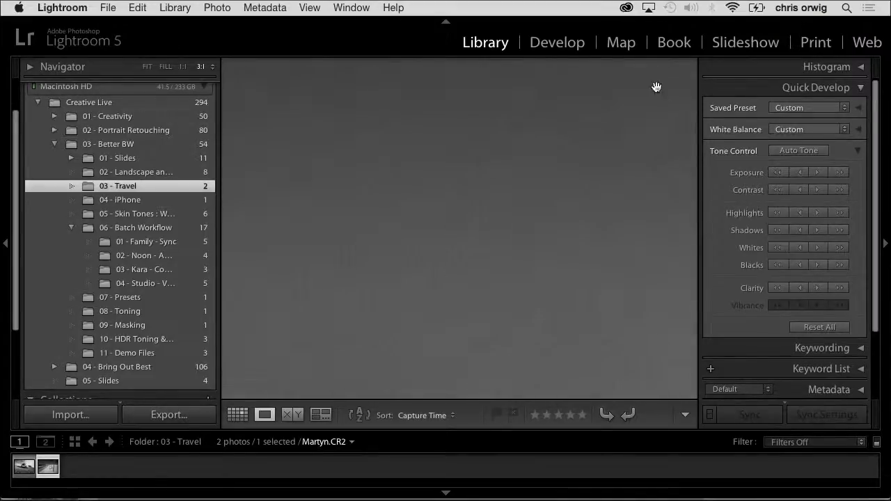
click(569, 43)
Set Detail panel sharpening to Amount 91 and Detail 55.
scroll(853, 255, down, 5)
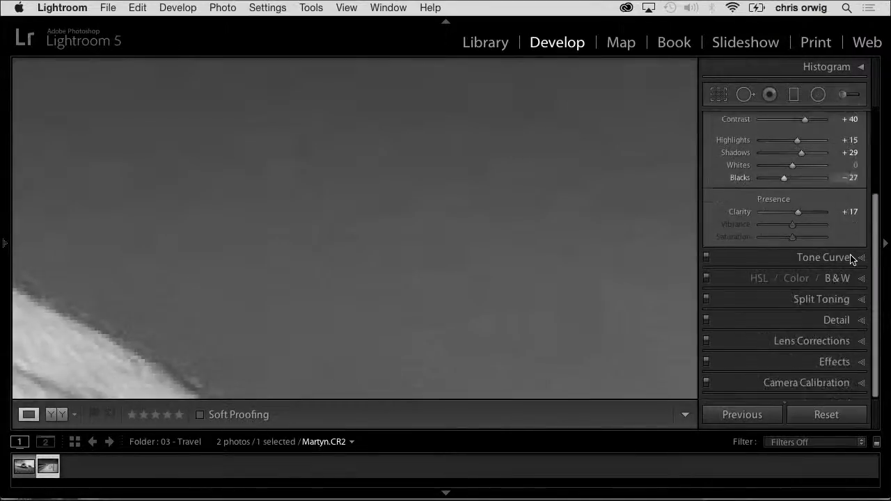
click(838, 316)
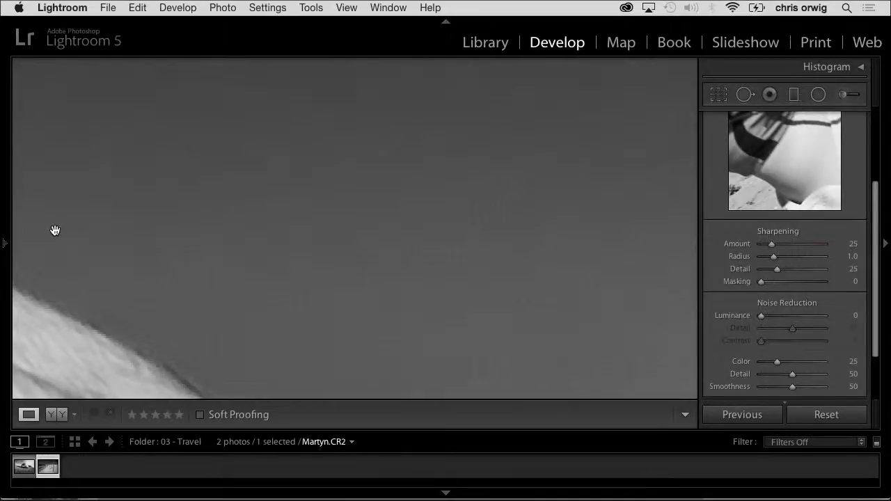
drag(55, 230, 329, 183)
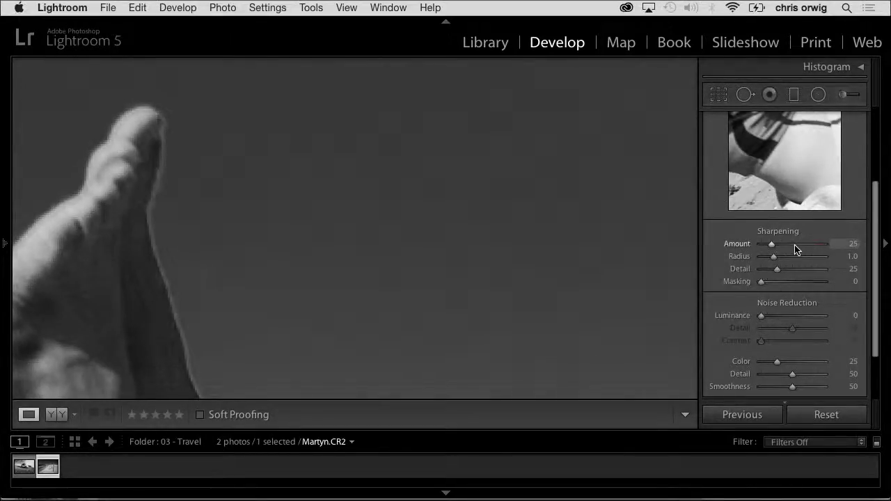
drag(795, 245, 799, 244)
click(795, 270)
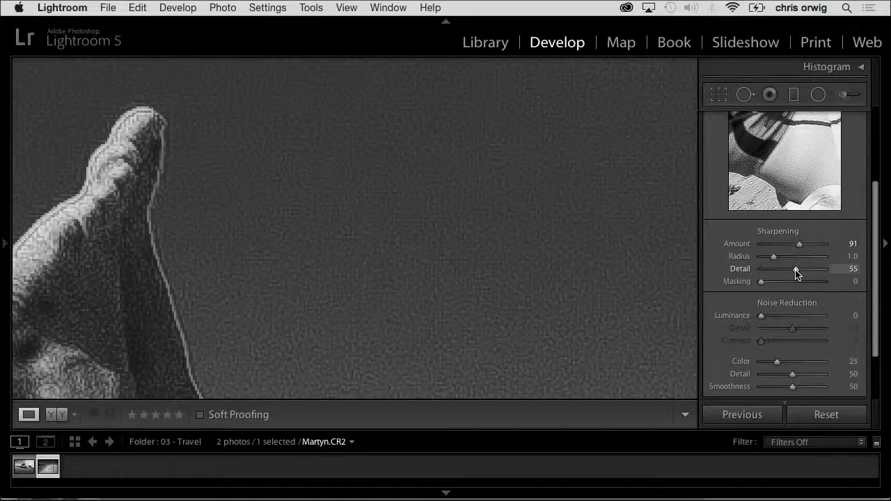
Set noise reduction to Luminance 29 and Color 32 on Martyn.CR2.
click(773, 317)
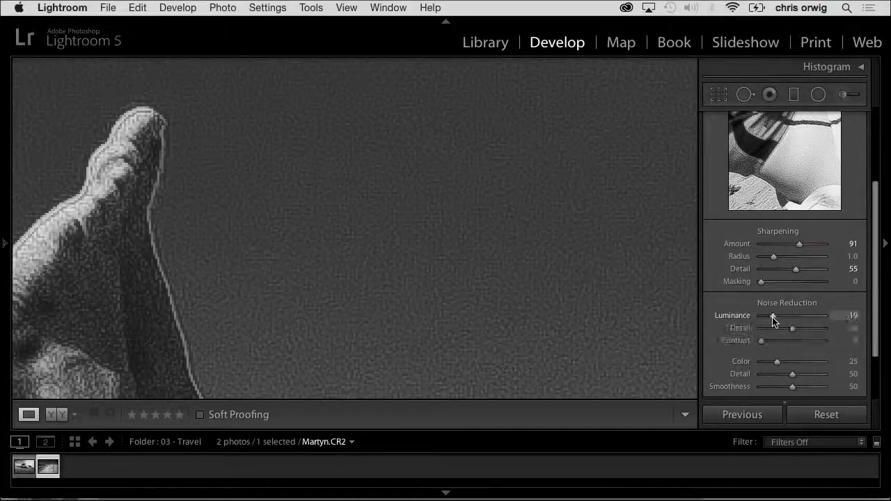
drag(772, 317, 779, 316)
drag(776, 362, 794, 366)
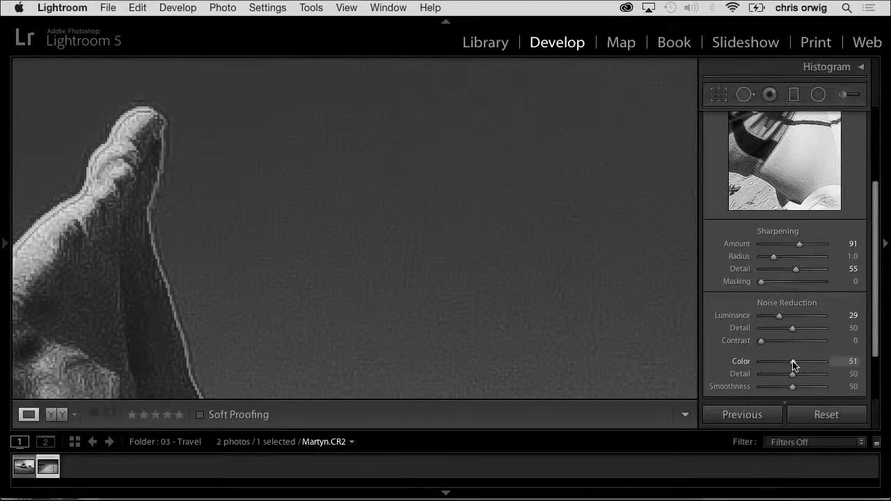
drag(794, 364, 781, 364)
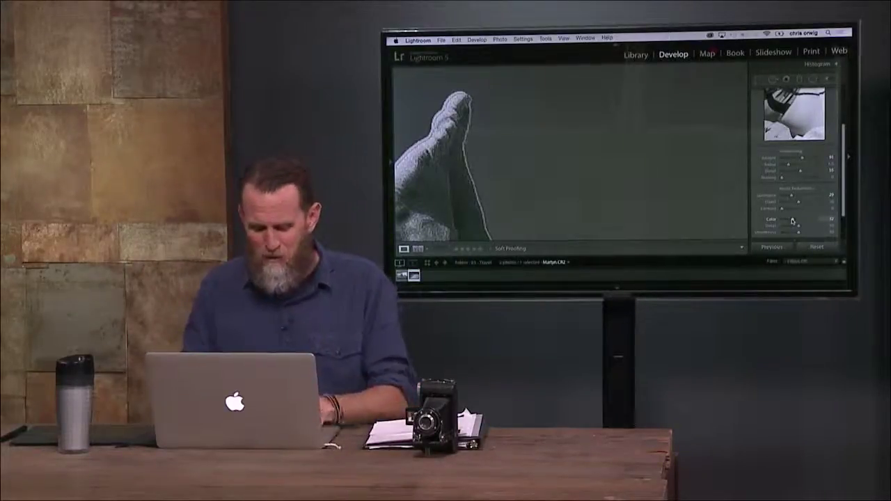
In the Library, fit Baja.CR2 in view and reveal its file in Finder.
key(g)
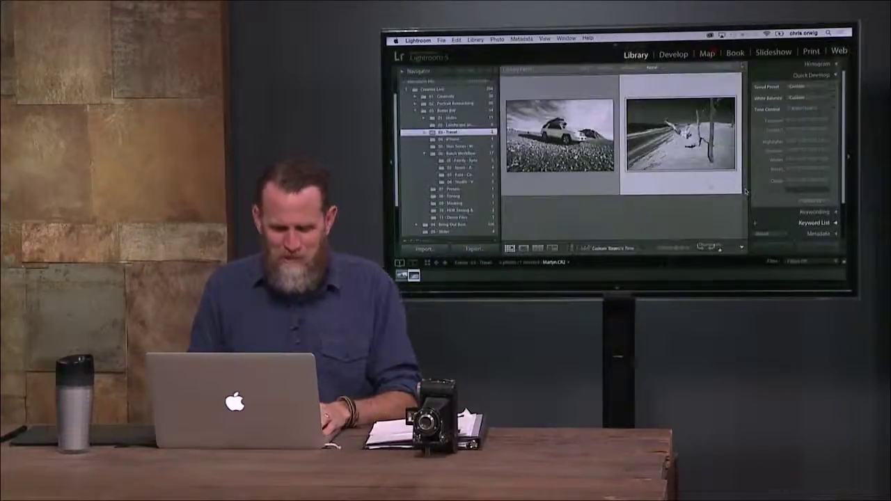
key(super+a)
click(473, 147)
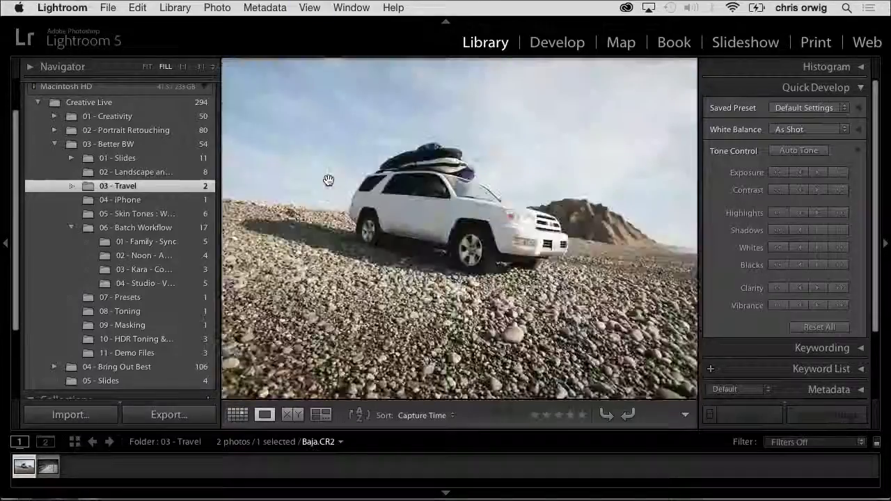
key(super+minus)
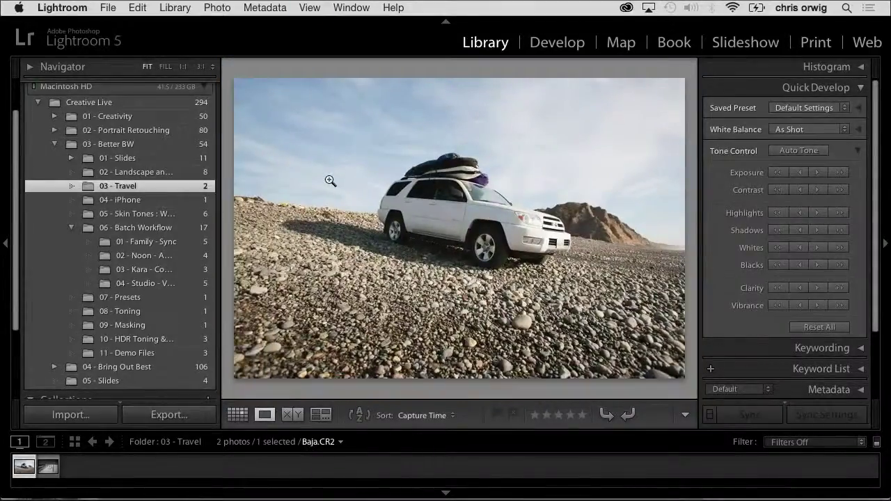
right_click(329, 180)
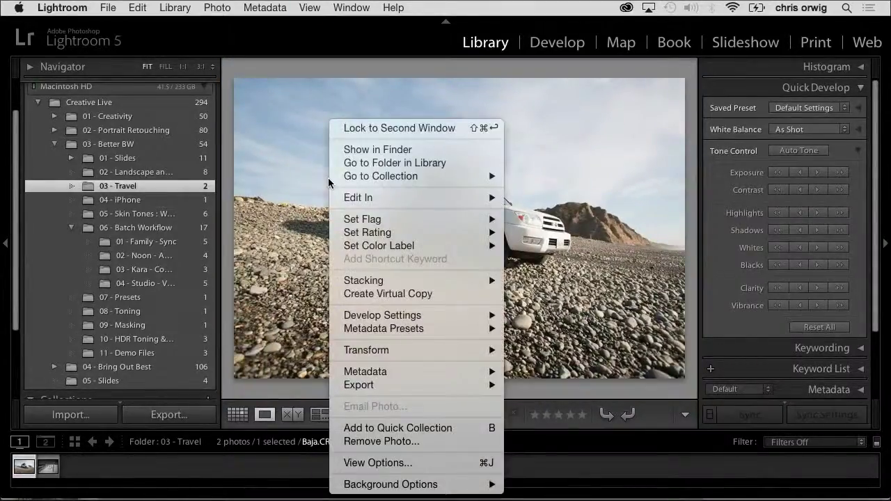
click(391, 150)
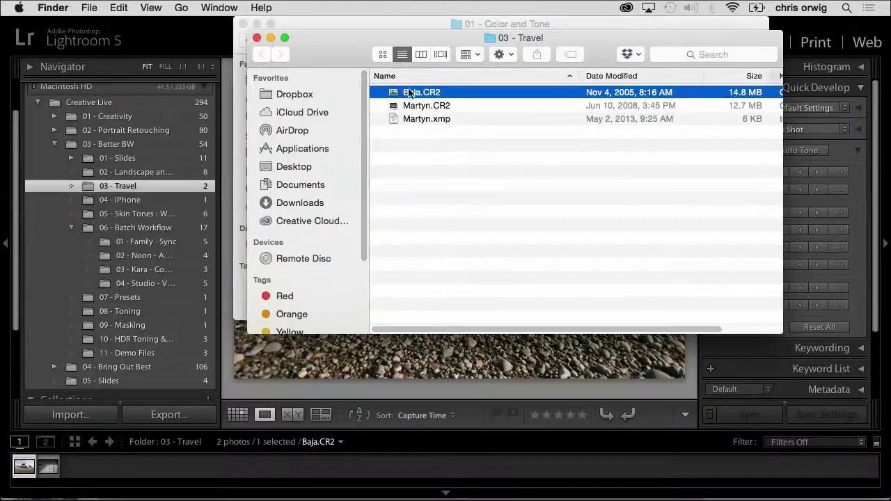
Drag Baja.CR2 from Finder onto Bridge to open it in Camera Raw.
drag(377, 299, 398, 494)
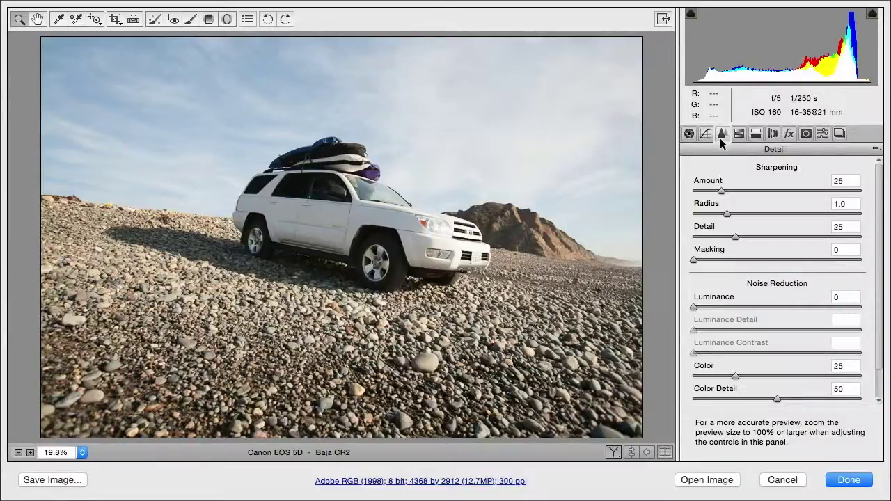
Convert Baja.CR2 to grayscale with Blues at -43 and draw a graduated filter down from above the roof.
click(739, 133)
click(741, 169)
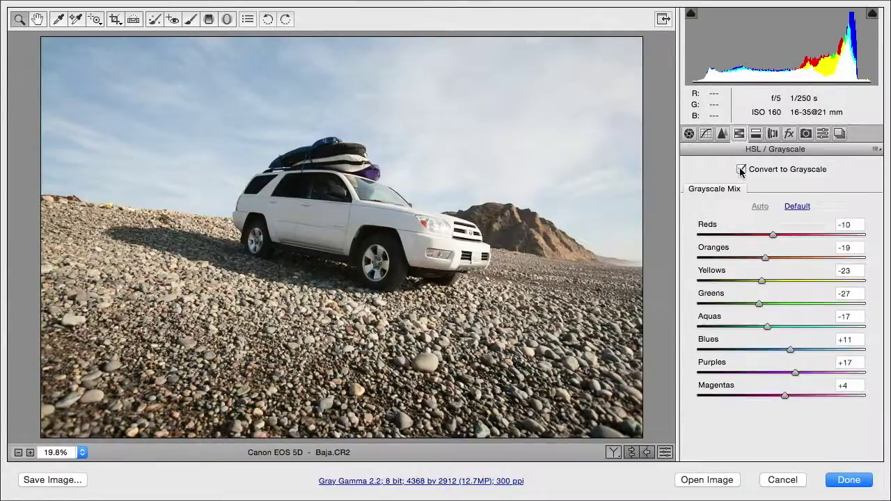
click(744, 350)
drag(744, 353, 744, 348)
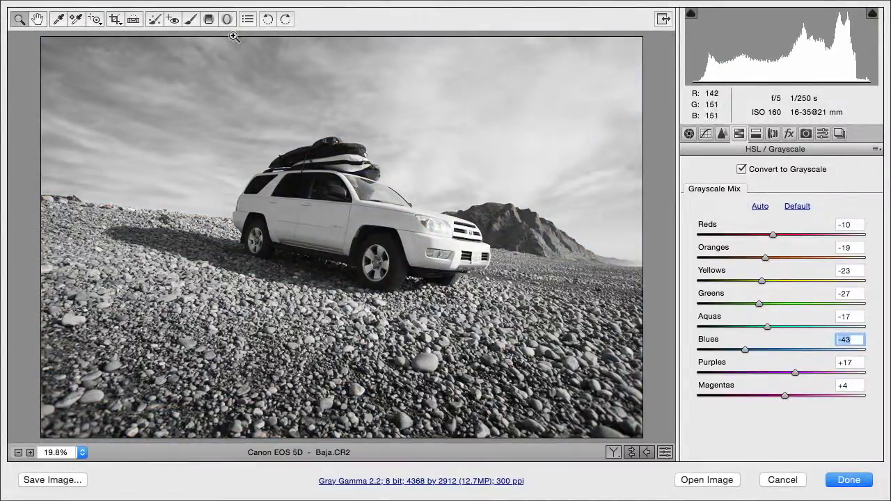
click(208, 19)
drag(368, 148, 349, 273)
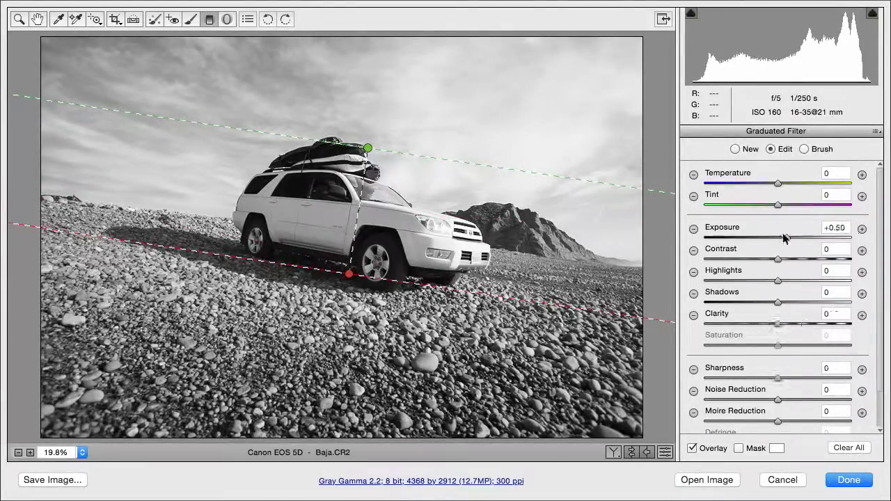
Shift the graduated filter down to the roofline and gravel, with Exposure -1.35, Contrast +36, Clarity +69.
drag(785, 238, 757, 238)
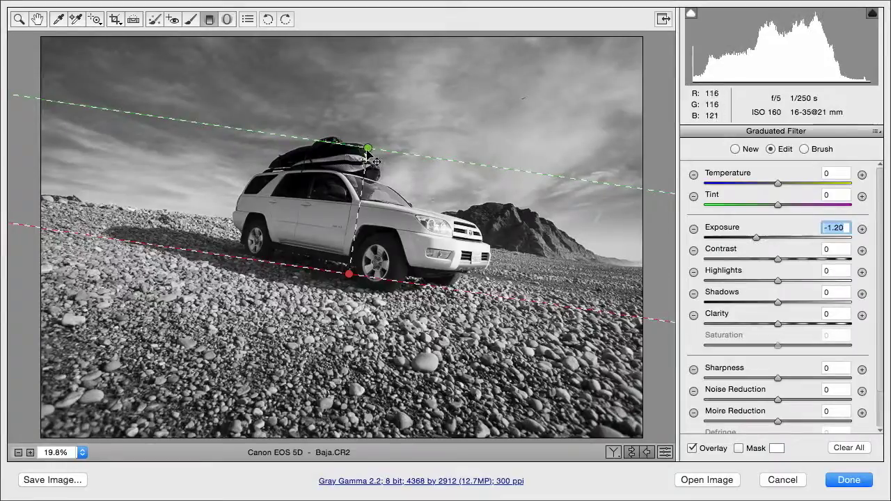
drag(369, 155, 361, 193)
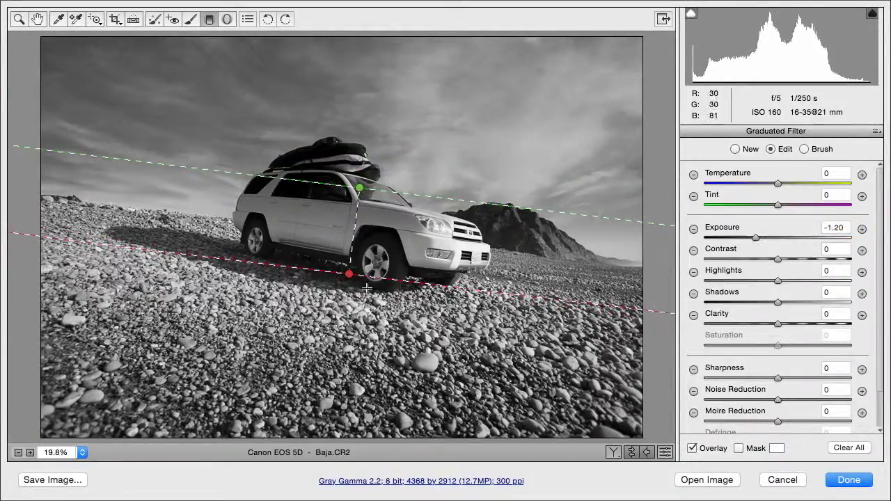
drag(349, 275, 342, 315)
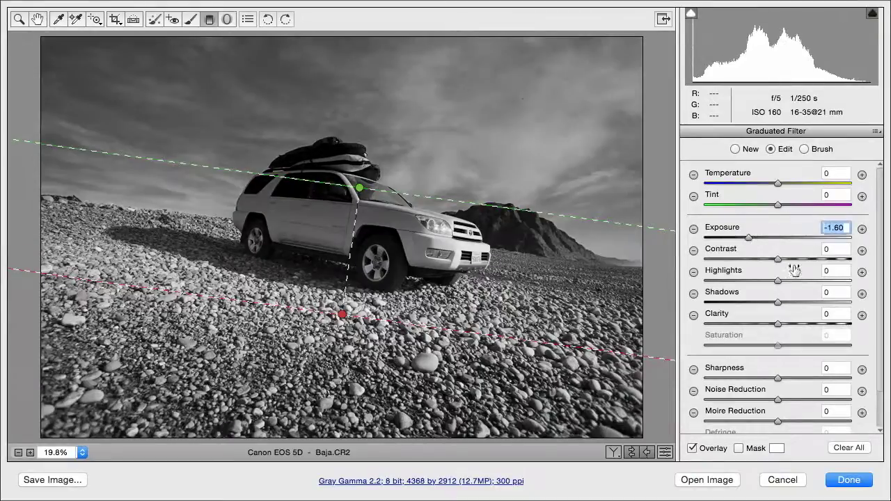
mouse_move(801, 260)
mouse_down()
mouse_move(819, 257)
mouse_move(805, 259)
mouse_up()
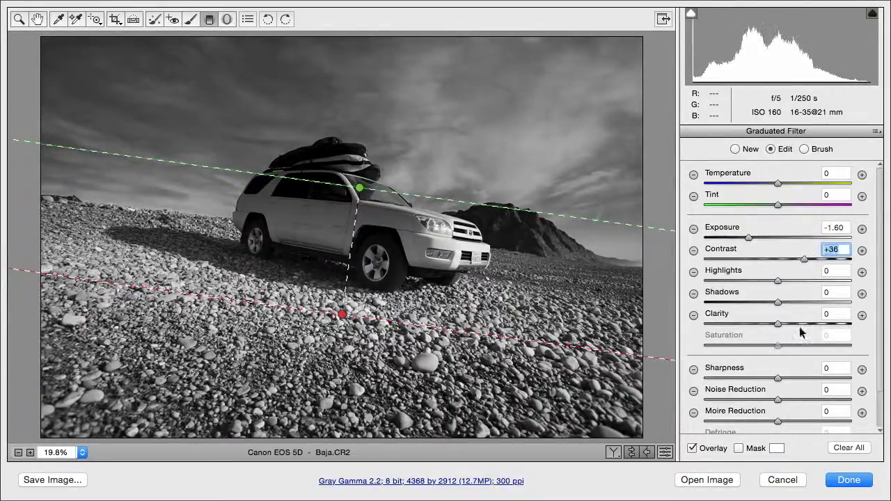
drag(801, 325, 829, 323)
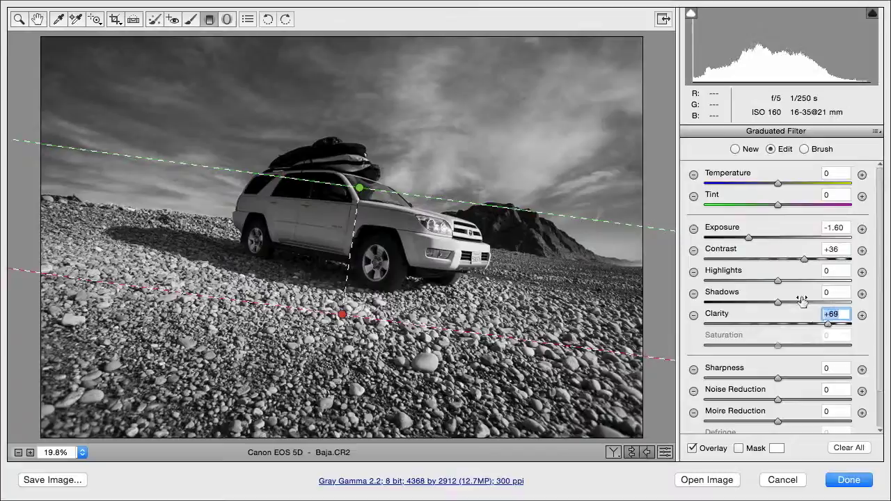
drag(748, 238, 752, 236)
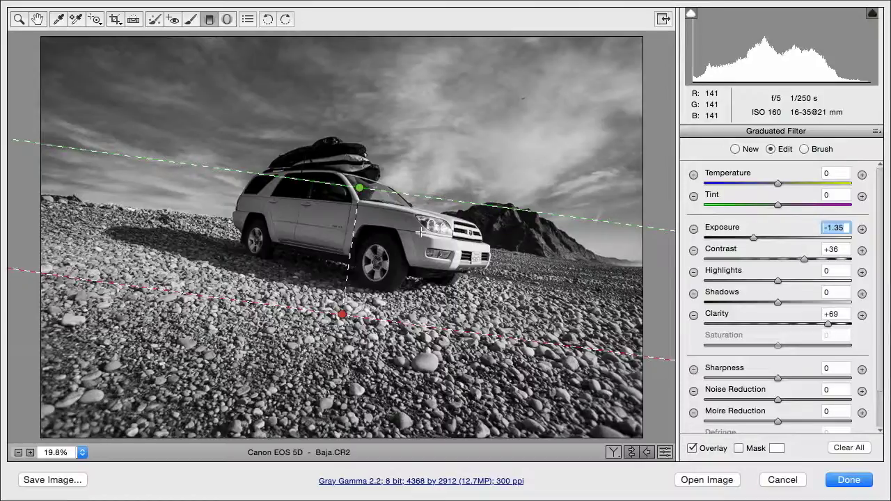
click(804, 149)
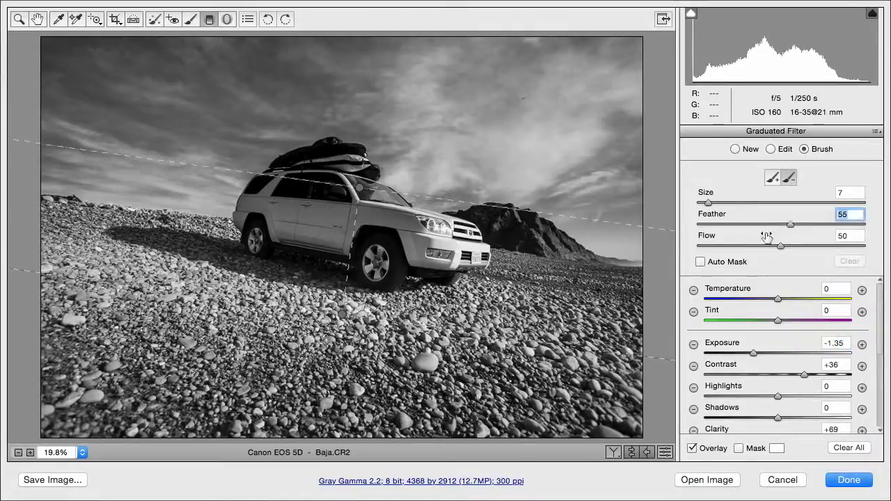
With brush Flow 29 and Auto Mask on, erase the filter from the SUV's windows, rear door, hood and roof.
drag(765, 237, 751, 237)
mouse_move(362, 182)
mouse_down()
mouse_move(358, 205)
mouse_move(271, 192)
mouse_move(279, 213)
mouse_move(418, 236)
mouse_move(383, 212)
mouse_up()
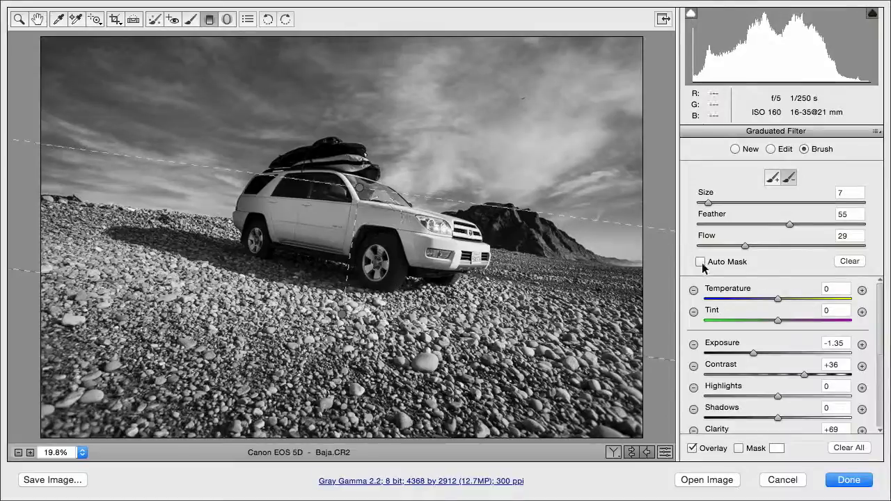
click(700, 263)
mouse_move(328, 223)
mouse_down()
mouse_move(297, 230)
mouse_move(330, 237)
mouse_move(259, 208)
mouse_up()
mouse_move(327, 157)
mouse_down()
mouse_move(390, 209)
mouse_move(480, 258)
mouse_move(442, 256)
mouse_up()
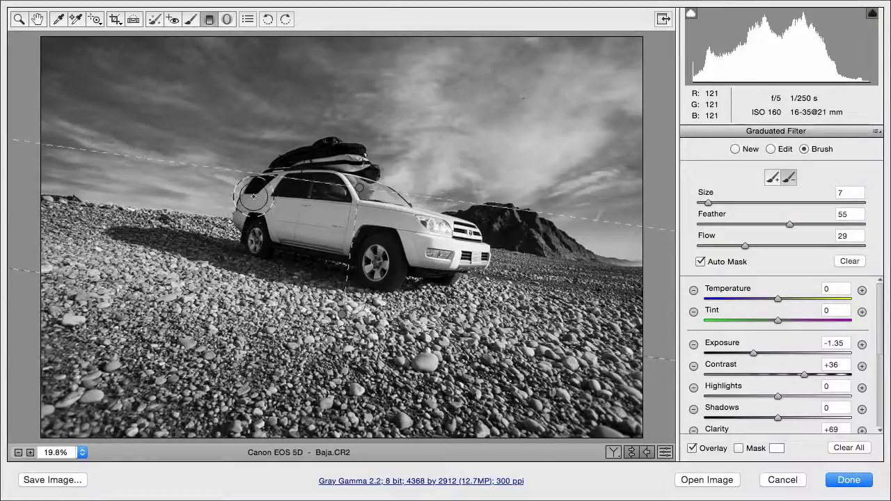
mouse_move(253, 197)
mouse_down()
mouse_move(305, 172)
mouse_move(351, 174)
mouse_move(376, 209)
mouse_move(376, 229)
mouse_move(407, 230)
mouse_up()
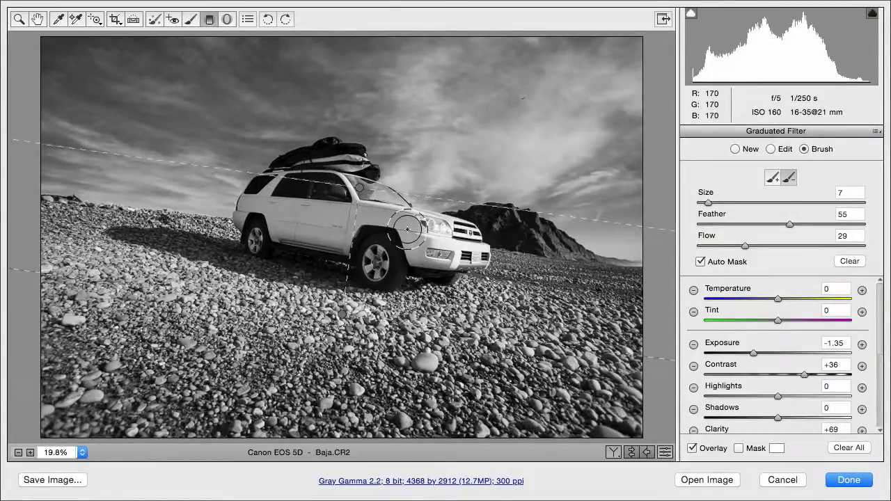